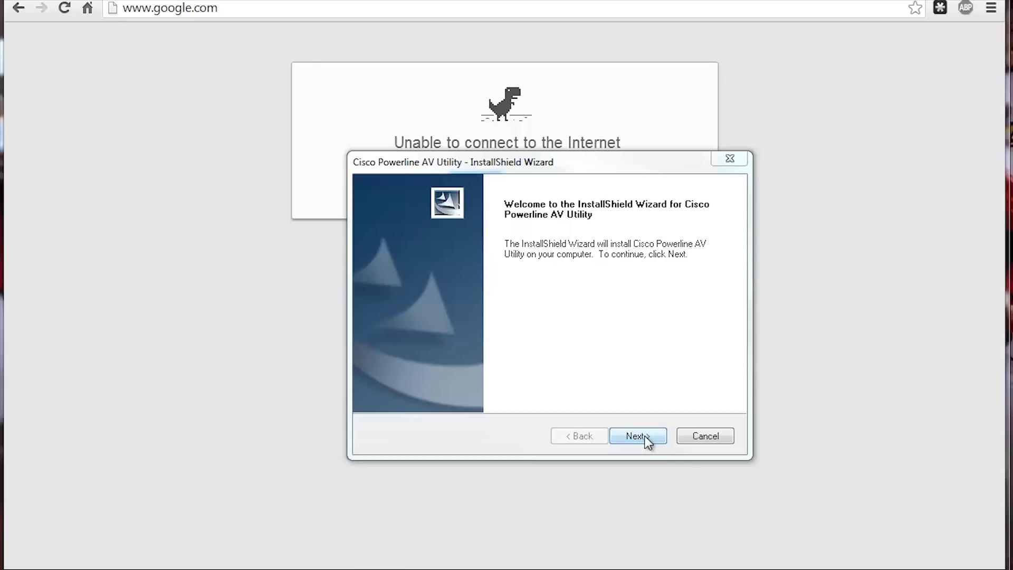
Step: Install Cisco Powerline AV Utility with the Complete setup type after accepting the license
{"action": "left_click", "coordinate": [645, 437]}
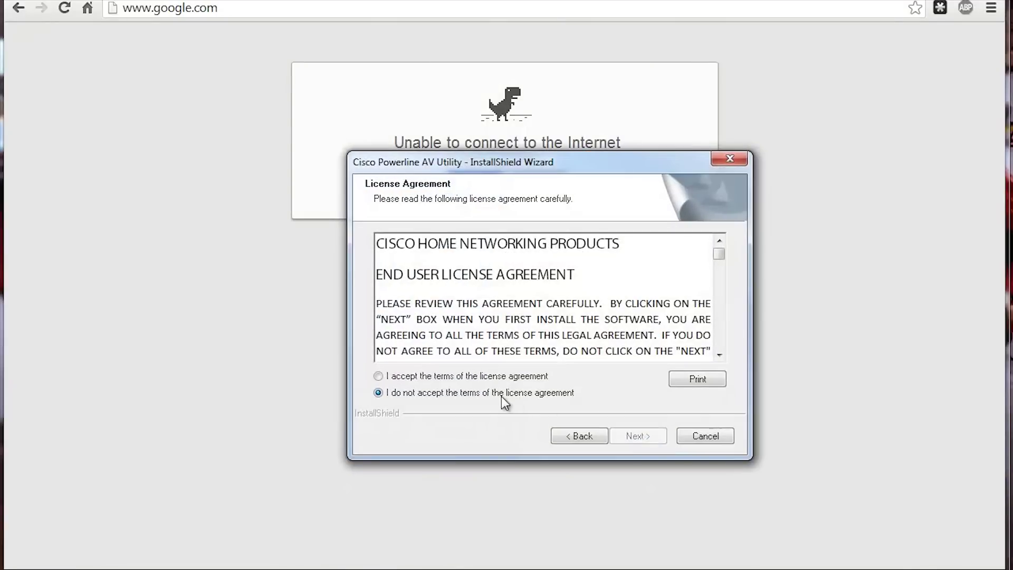
{"action": "left_click", "coordinate": [508, 379]}
{"action": "left_click", "coordinate": [628, 436]}
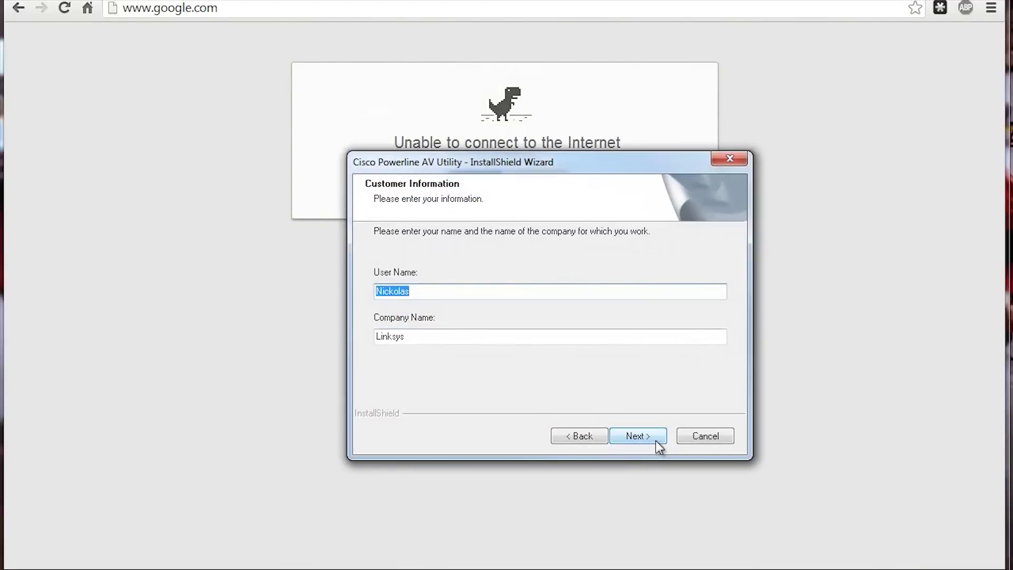
{"action": "left_click", "coordinate": [636, 437]}
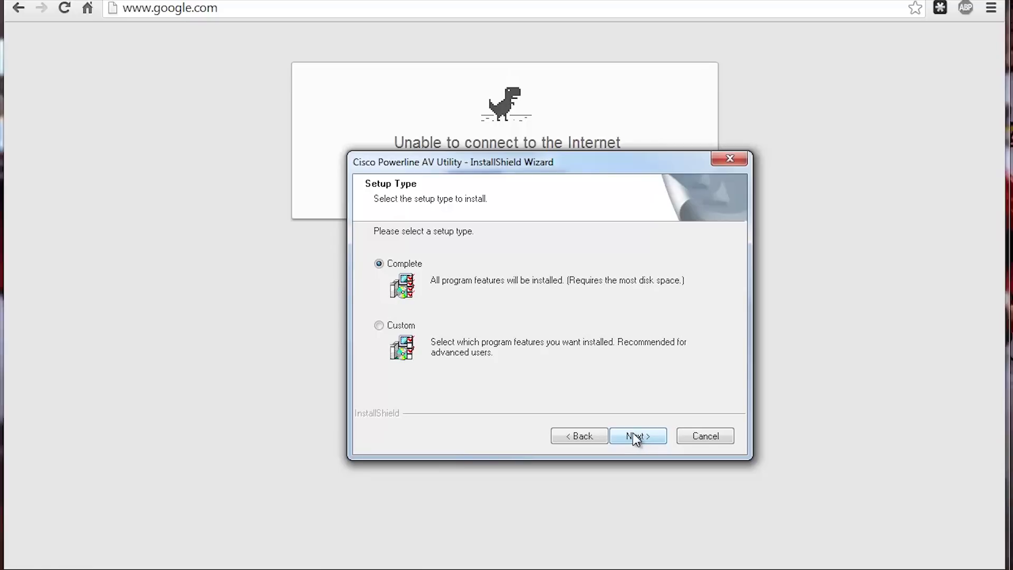
{"action": "left_click", "coordinate": [646, 440]}
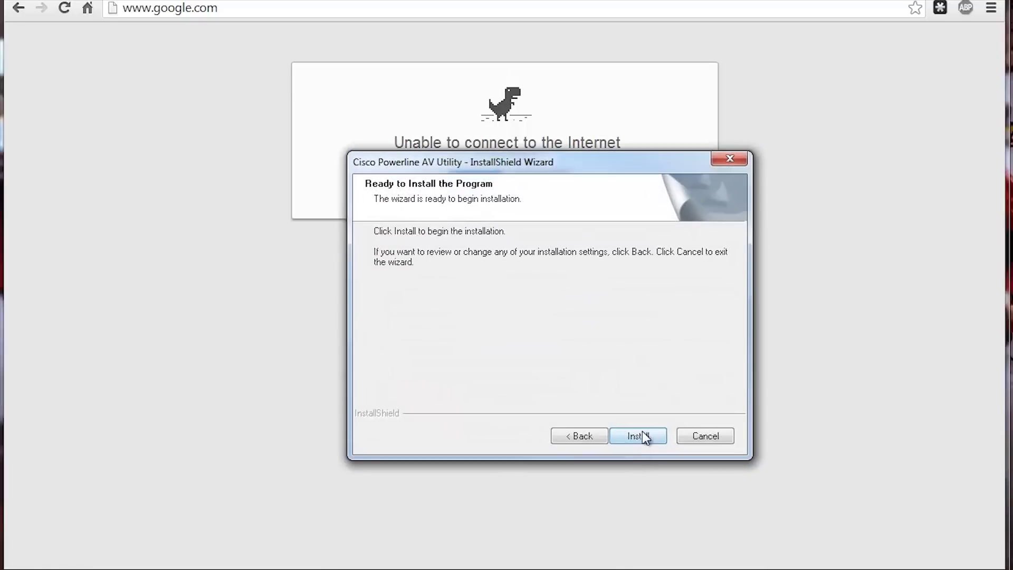
{"action": "left_click", "coordinate": [644, 437]}
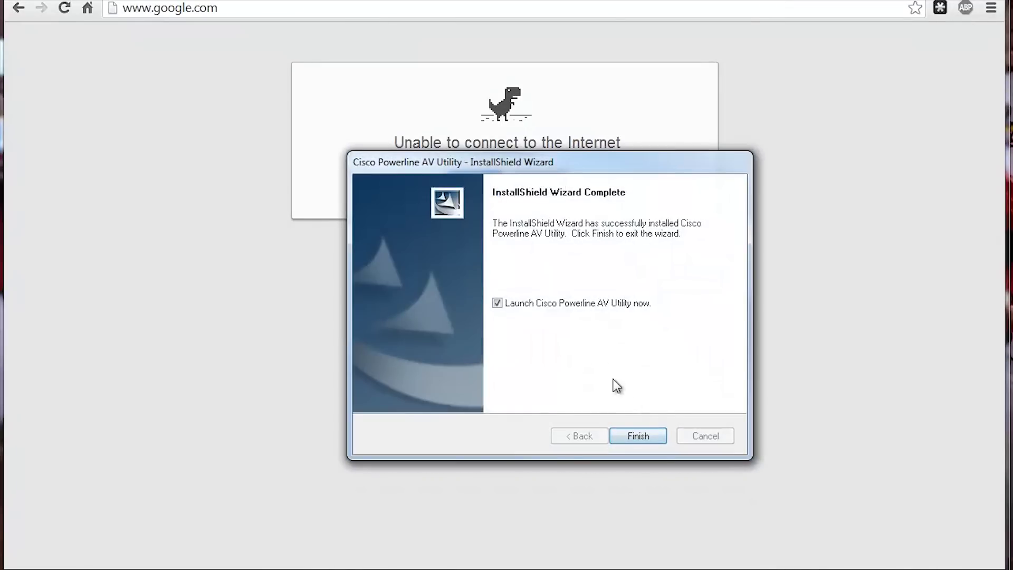
{"action": "left_click", "coordinate": [638, 436]}
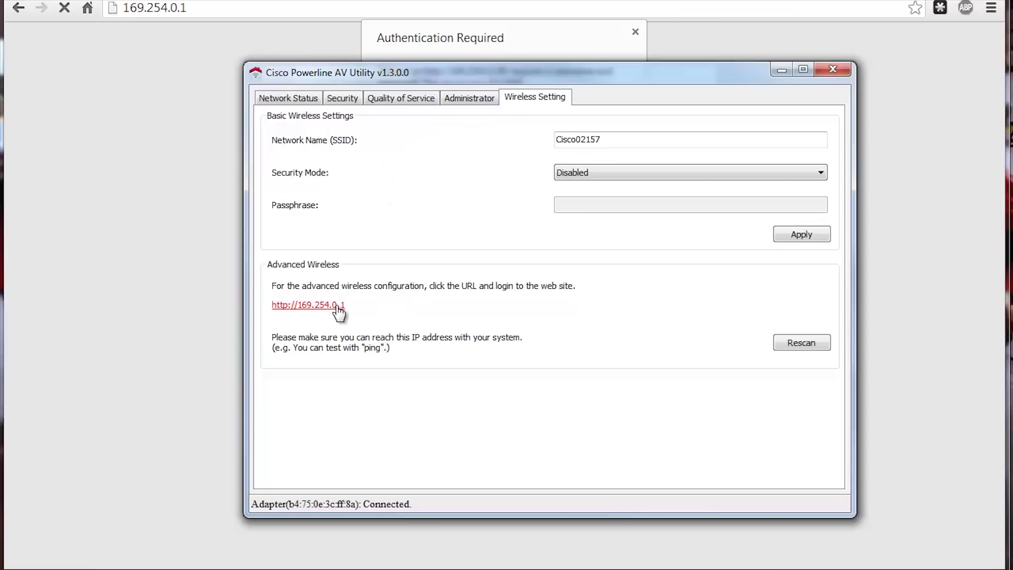
Step: Enter the user name admin in Chrome's Authentication Required login prompt
{"action": "left_click", "coordinate": [248, 8]}
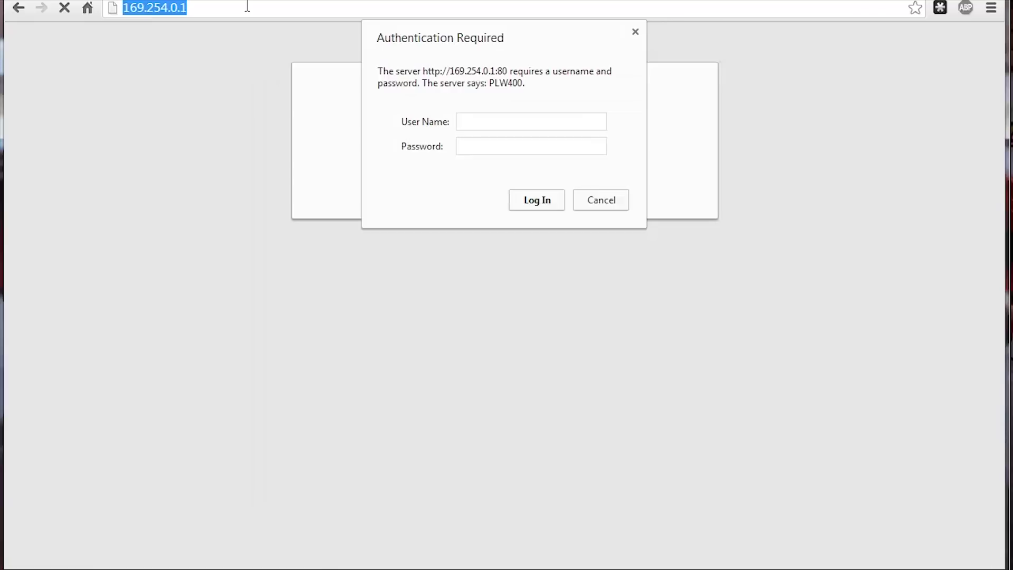
{"action": "left_click", "coordinate": [478, 122]}
{"action": "type", "text": "admin"}
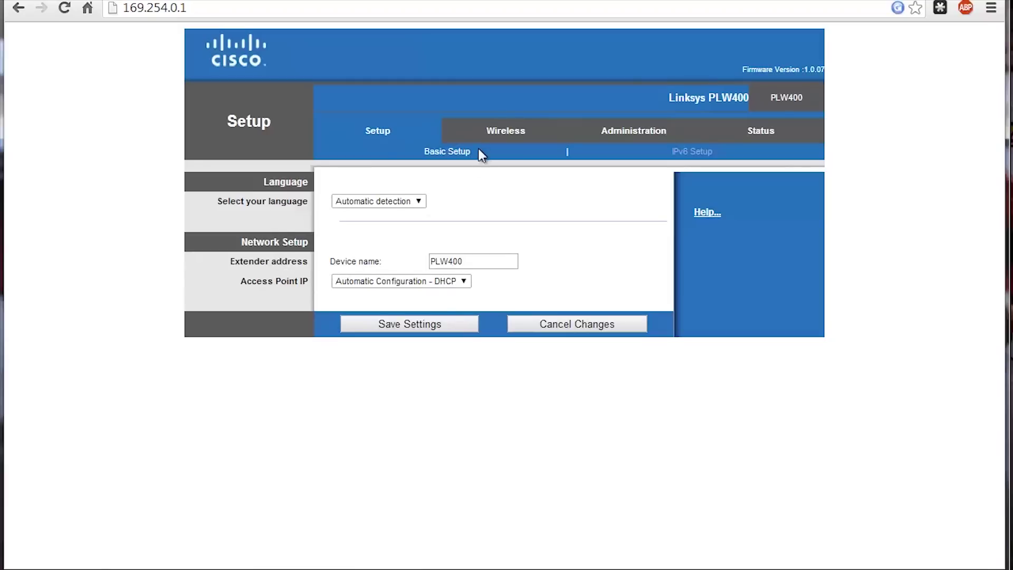
Step: Set WPS to Disabled on the PLW400 Wireless page and apply it
{"action": "left_click", "coordinate": [496, 138]}
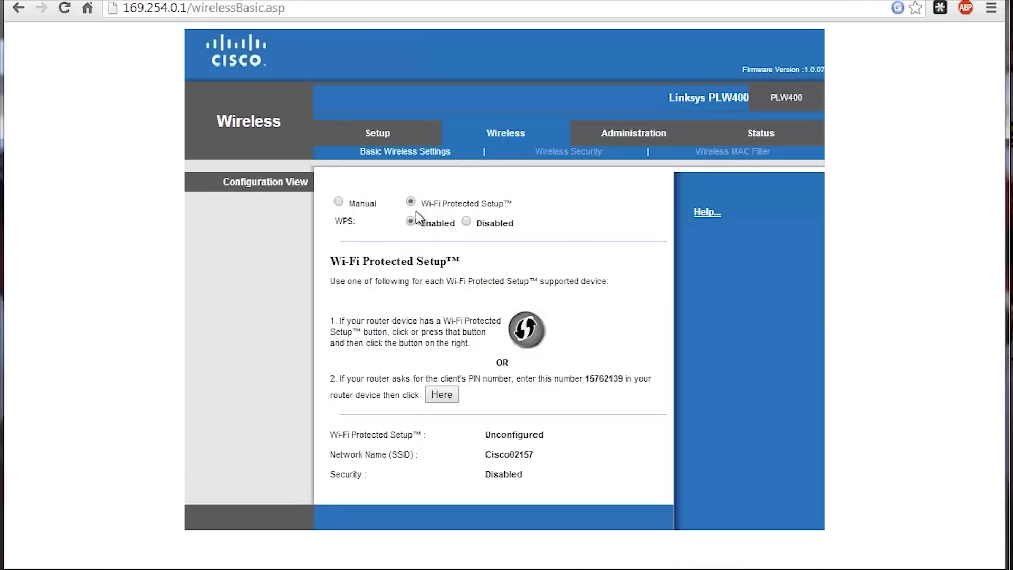
{"action": "left_click", "coordinate": [468, 222]}
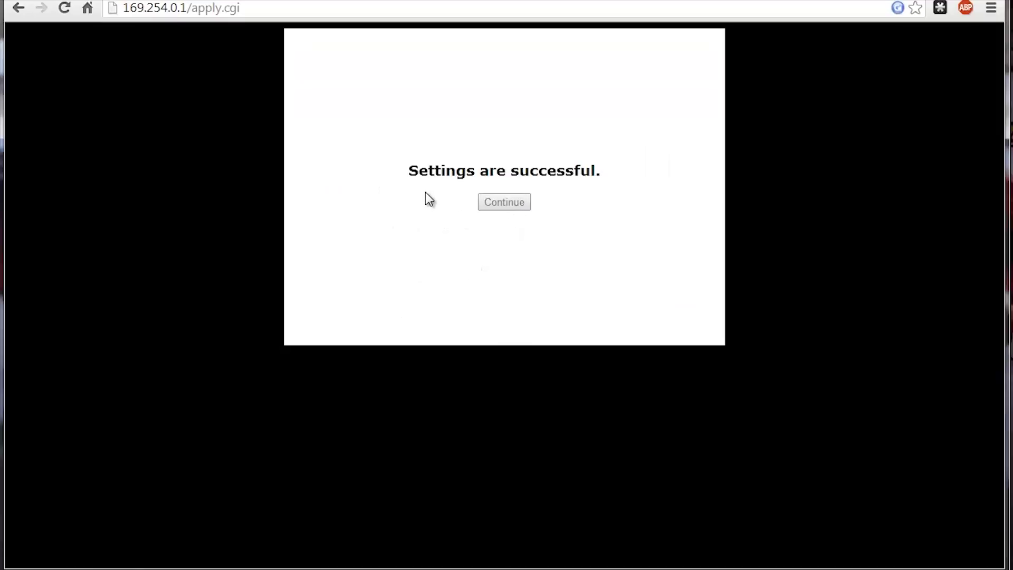
Step: Load the adapter's base address 169.254.0.1 in Chrome, then return to the Powerline AV Utility
{"action": "left_click", "coordinate": [265, 11]}
{"action": "left_click", "coordinate": [289, 12]}
{"action": "key", "text": "BackSpace"}
{"action": "key", "text": "BackSpace"}
{"action": "key", "text": "BackSpace"}
{"action": "key", "text": "BackSpace"}
{"action": "key", "text": "BackSpace"}
{"action": "key", "text": "BackSpace"}
{"action": "key", "text": "BackSpace"}
{"action": "key", "text": "BackSpace"}
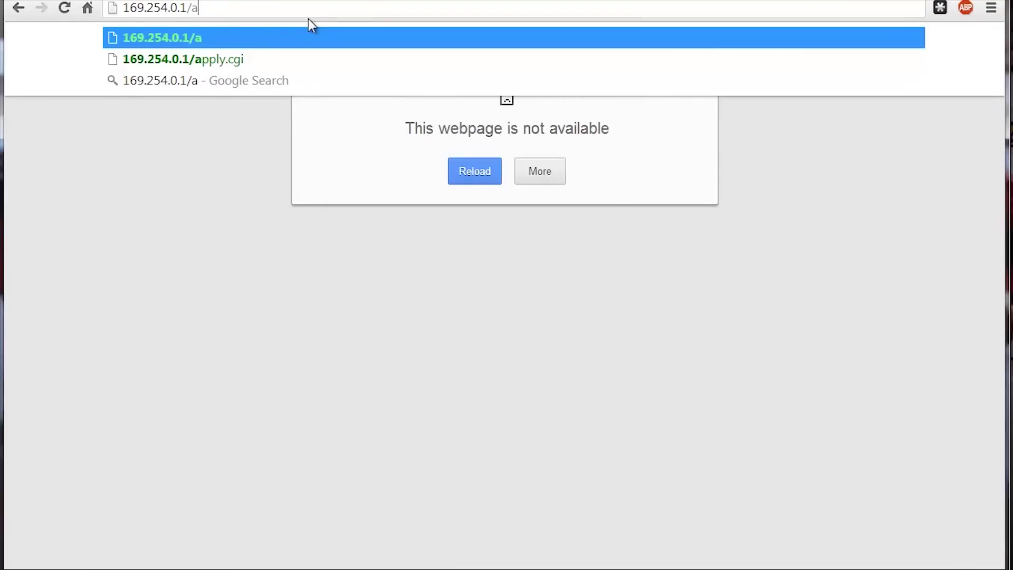
{"action": "key", "text": "BackSpace"}
{"action": "key", "text": "BackSpace"}
{"action": "key", "text": "Return"}
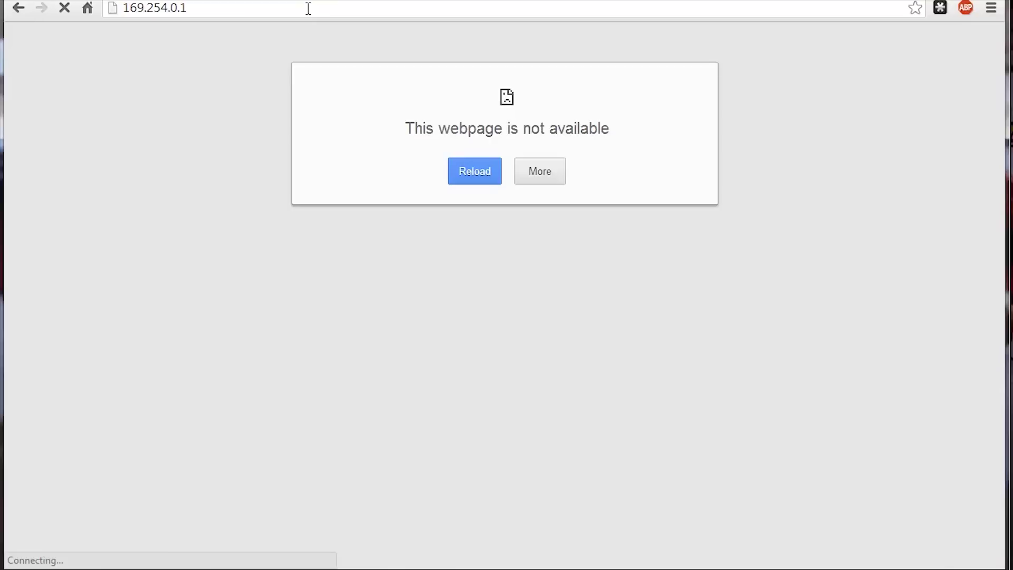
{"action": "key", "text": "alt+Tab"}
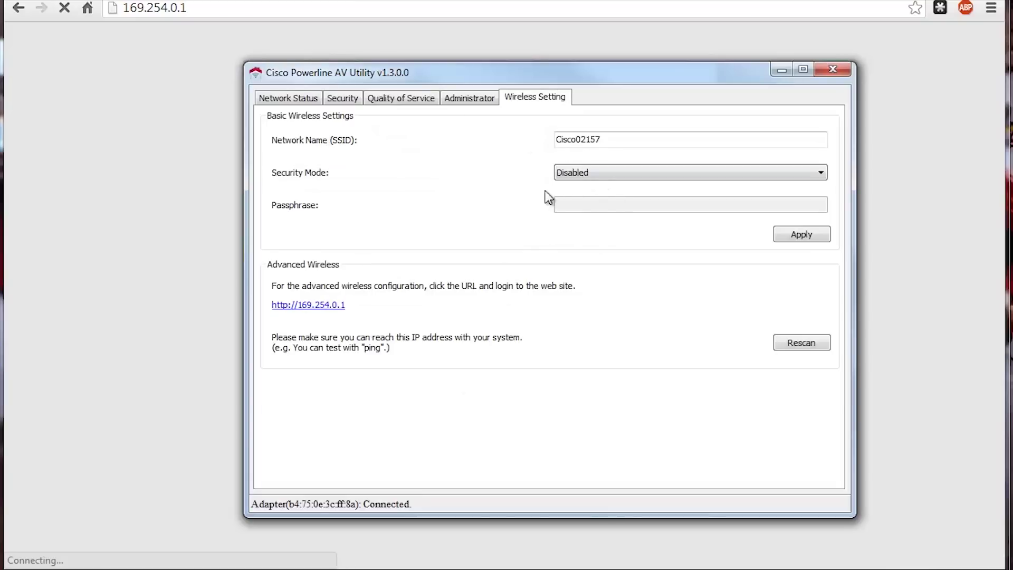
Step: Rescan for the powerline adapter and reload the PLW400 Basic Wireless Settings page
{"action": "left_click", "coordinate": [787, 340]}
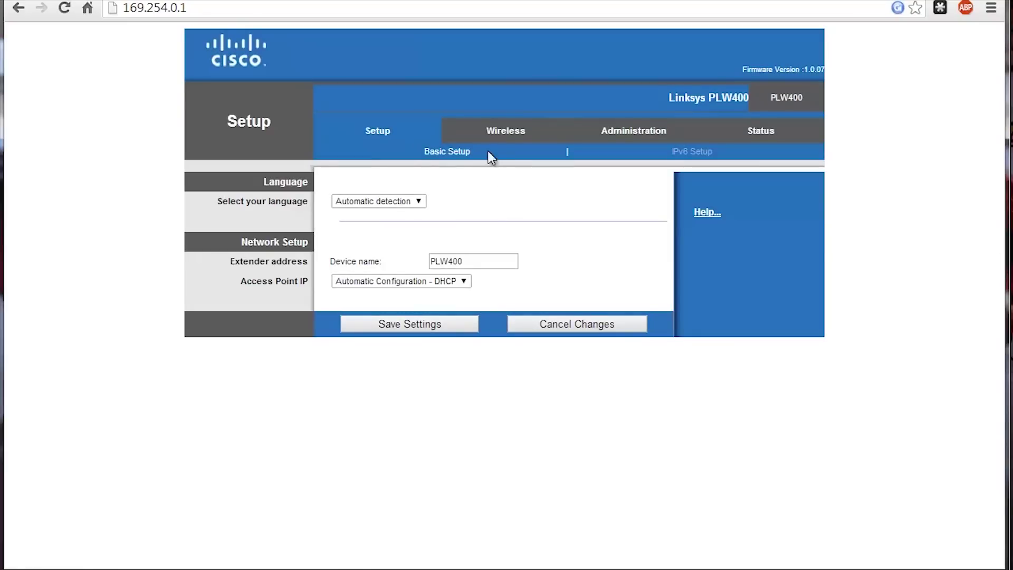
{"action": "left_click", "coordinate": [495, 132]}
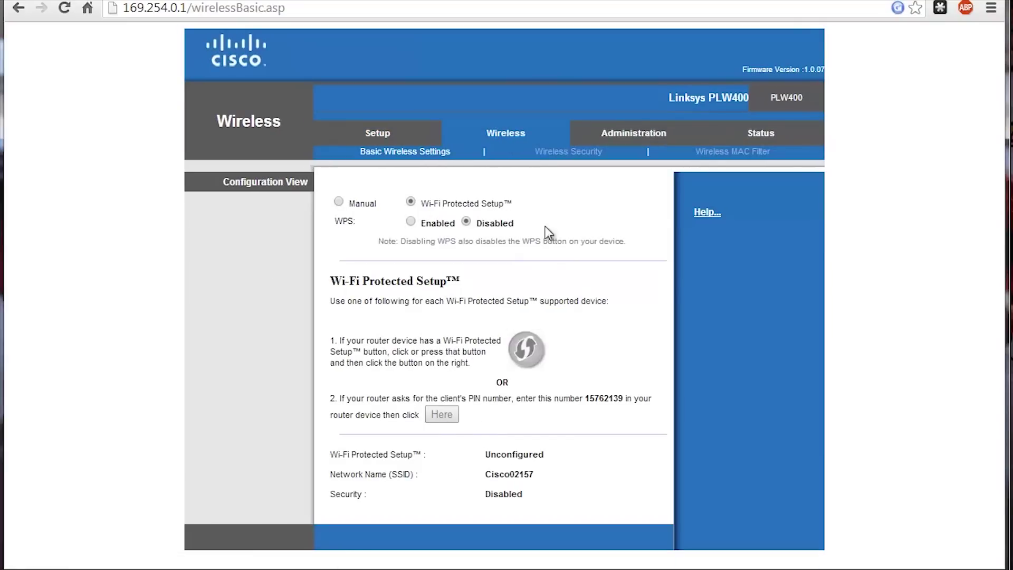
Step: Change wireless security to WPA2 Personal, enter the wireless passphrase, and save the settings
{"action": "left_click", "coordinate": [562, 155]}
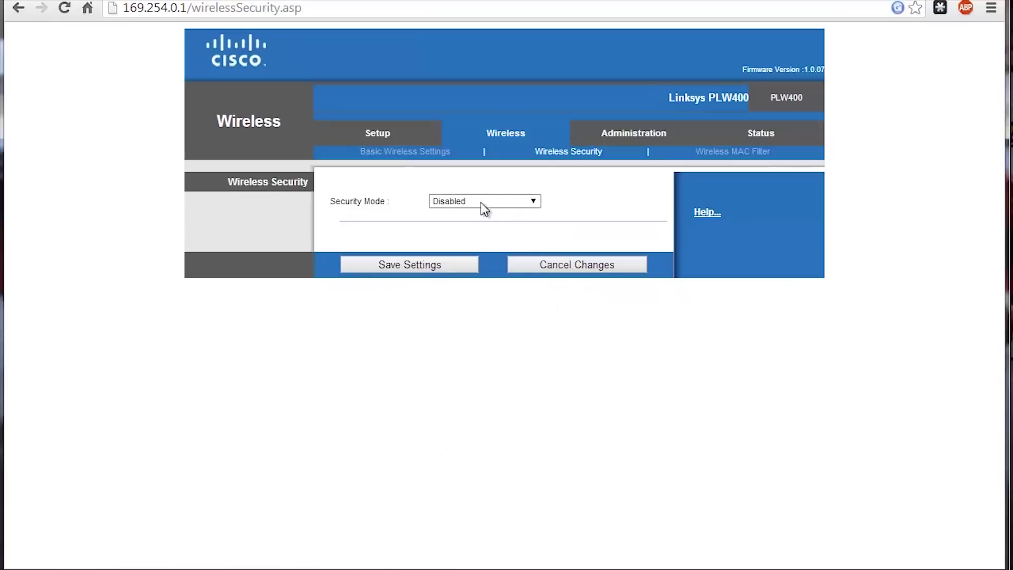
{"action": "left_click", "coordinate": [481, 202]}
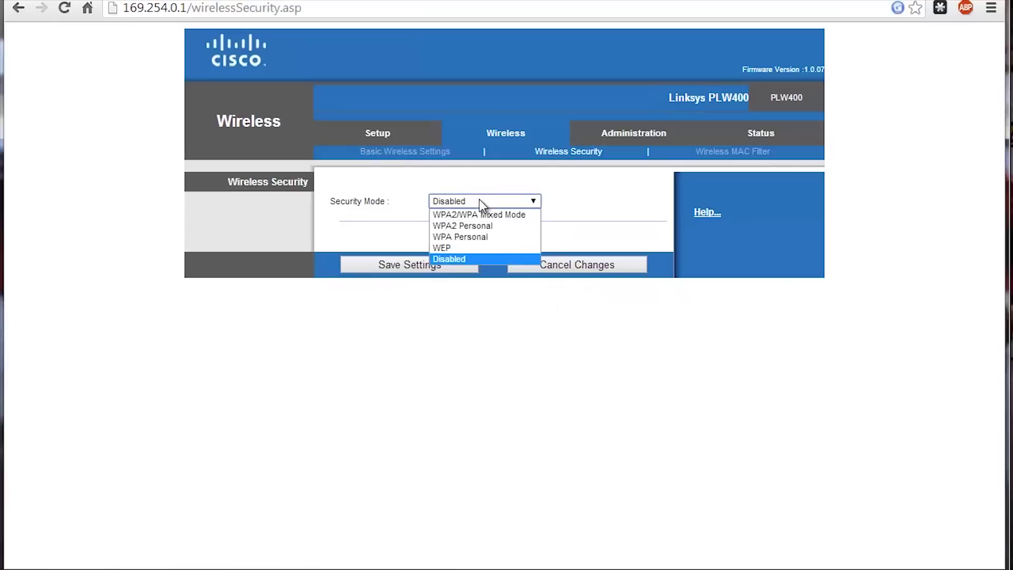
{"action": "left_click", "coordinate": [501, 228]}
{"action": "left_click", "coordinate": [481, 244]}
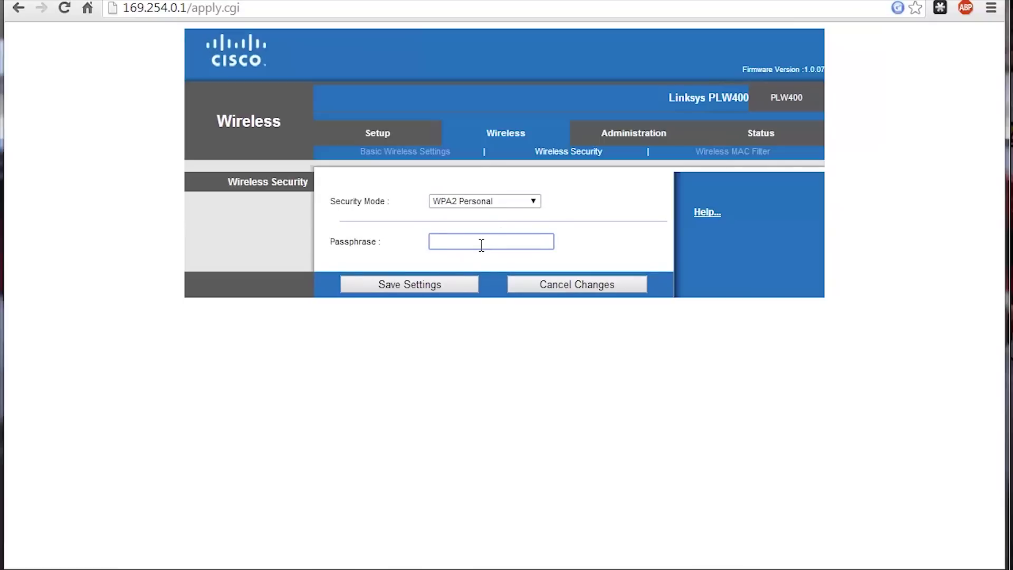
{"action": "key", "text": "ctrl+a"}
{"action": "key", "text": "BackSpace"}
{"action": "left_click", "coordinate": [452, 285]}
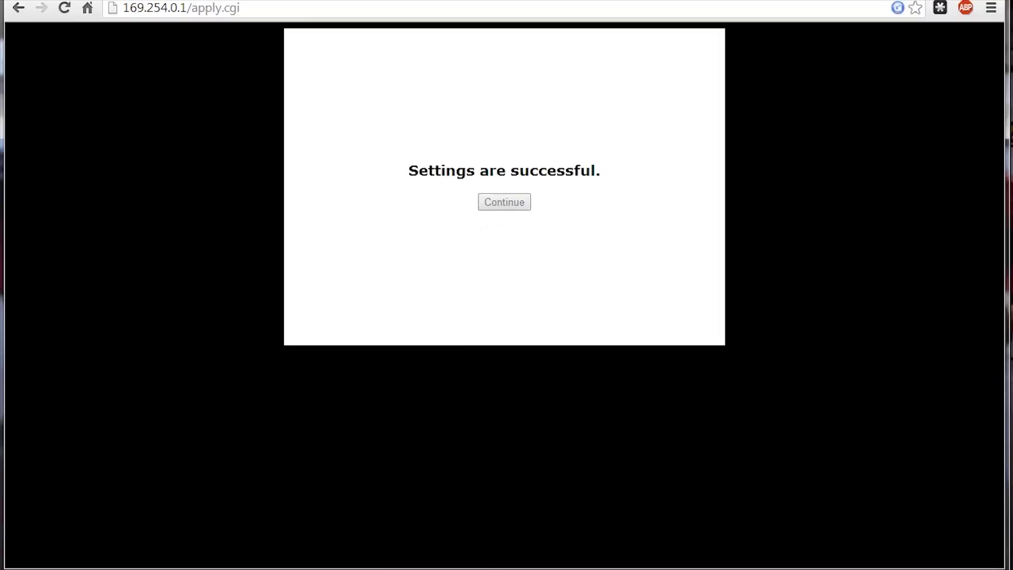
Step: Trim the page name off the browser address and load the edited address
{"action": "left_click", "coordinate": [267, 4]}
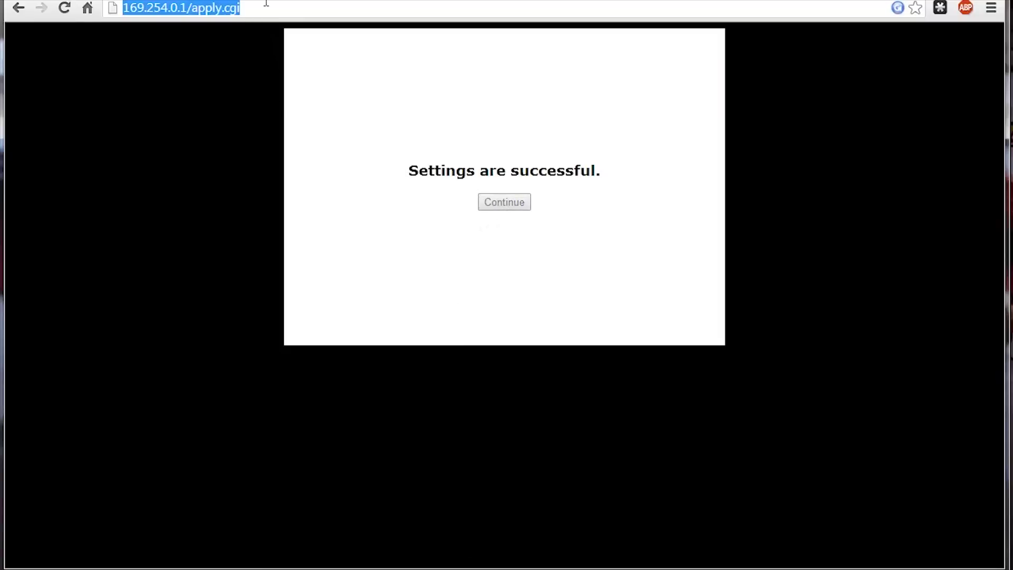
{"action": "left_click", "coordinate": [275, 5]}
{"action": "key", "text": "BackSpace"}
{"action": "key", "text": "BackSpace"}
{"action": "key", "text": "BackSpace"}
{"action": "key", "text": "BackSpace"}
{"action": "key", "text": "BackSpace"}
{"action": "key", "text": "BackSpace"}
{"action": "key", "text": "BackSpace"}
{"action": "key", "text": "BackSpace"}
{"action": "key", "text": "BackSpace"}
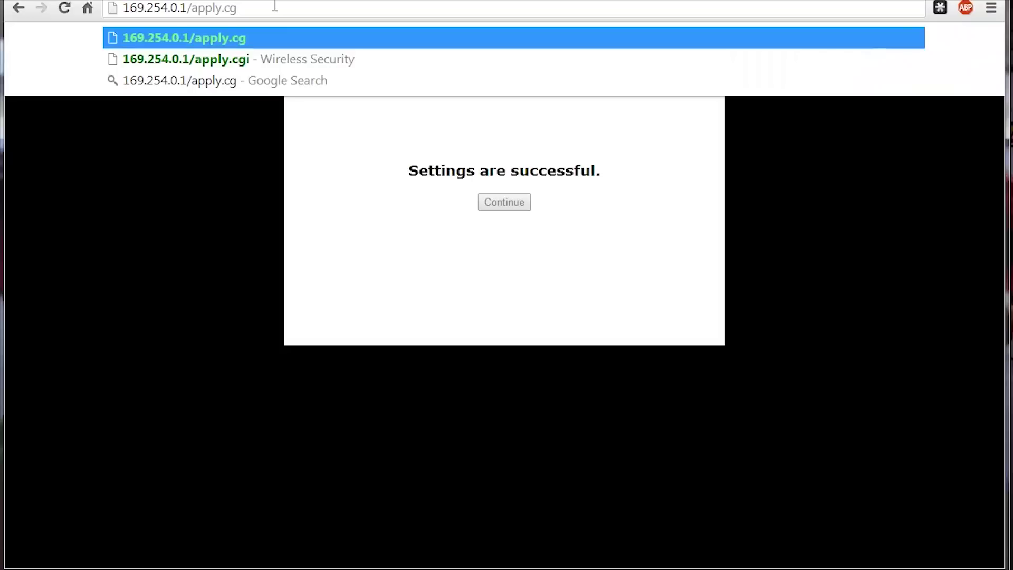
{"action": "key", "text": "Down"}
{"action": "key", "text": "Down"}
{"action": "key", "text": "Down"}
{"action": "key", "text": "Return"}
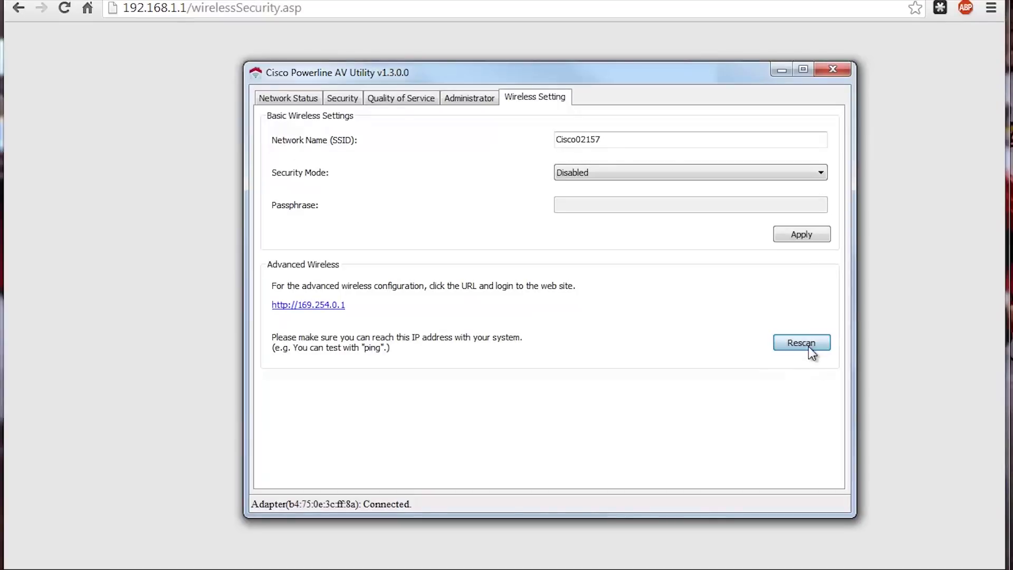
Step: Rescan the adapter, load the bare address 192.168.1.1, and open the PLW400 Wireless page
{"action": "left_click", "coordinate": [807, 346]}
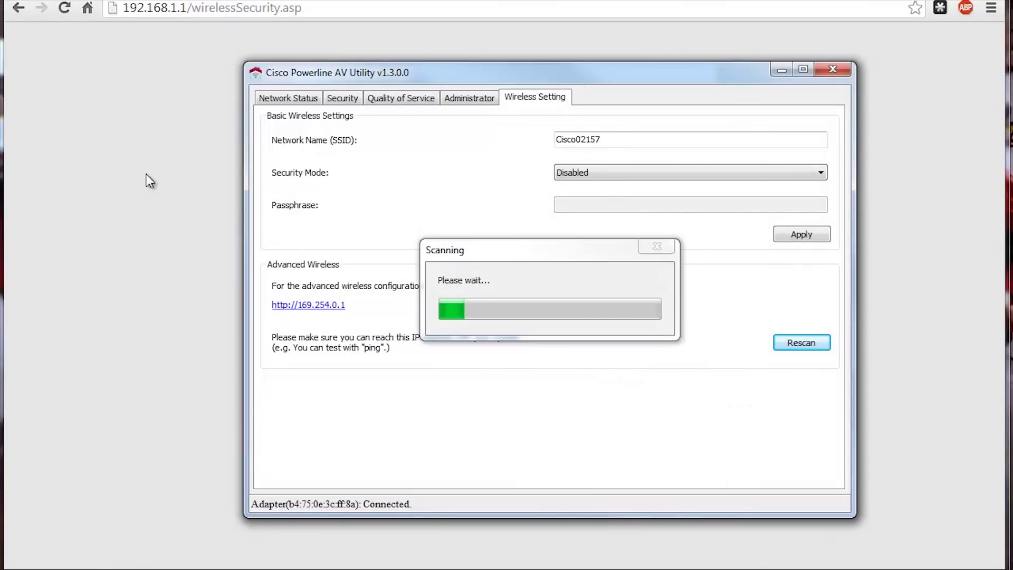
{"action": "left_click", "coordinate": [277, 10]}
{"action": "left_click", "coordinate": [326, 9]}
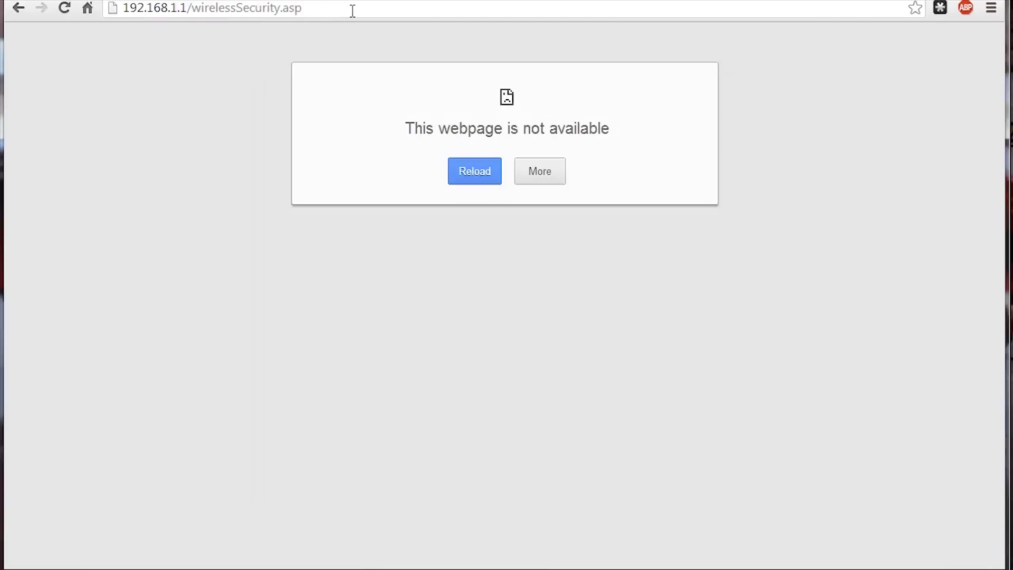
{"action": "key", "text": "BackSpace"}
{"action": "key", "text": "BackSpace"}
{"action": "key", "text": "BackSpace"}
{"action": "key", "text": "BackSpace"}
{"action": "key", "text": "BackSpace"}
{"action": "key", "text": "BackSpace"}
{"action": "key", "text": "BackSpace"}
{"action": "key", "text": "BackSpace"}
{"action": "key", "text": "BackSpace"}
{"action": "key", "text": "BackSpace"}
{"action": "key", "text": "BackSpace"}
{"action": "key", "text": "BackSpace"}
{"action": "key", "text": "BackSpace"}
{"action": "key", "text": "BackSpace"}
{"action": "key", "text": "BackSpace"}
{"action": "key", "text": "BackSpace"}
{"action": "key", "text": "BackSpace"}
{"action": "key", "text": "BackSpace"}
{"action": "key", "text": "BackSpace"}
{"action": "key", "text": "BackSpace"}
{"action": "key", "text": "BackSpace"}
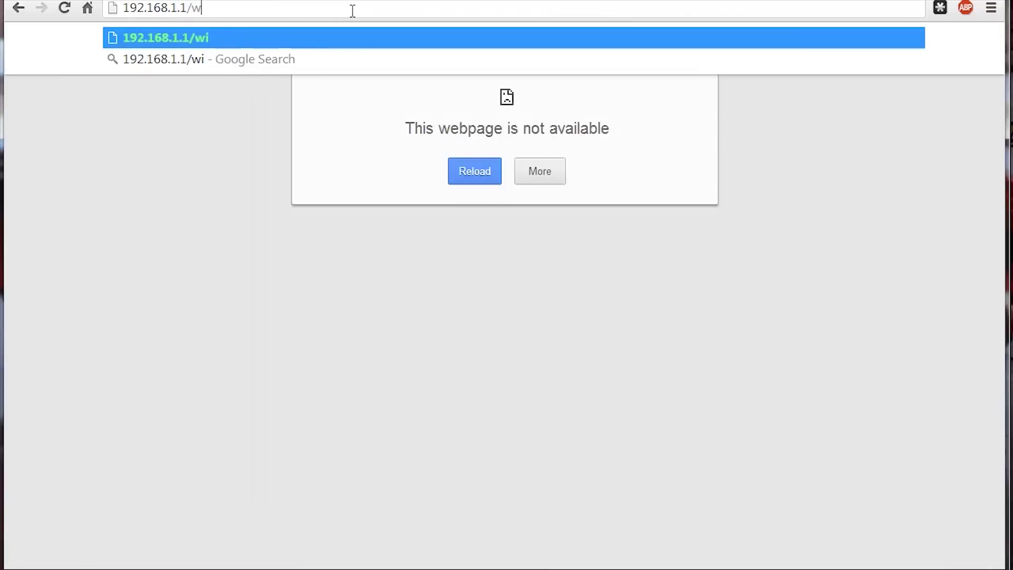
{"action": "key", "text": "Return"}
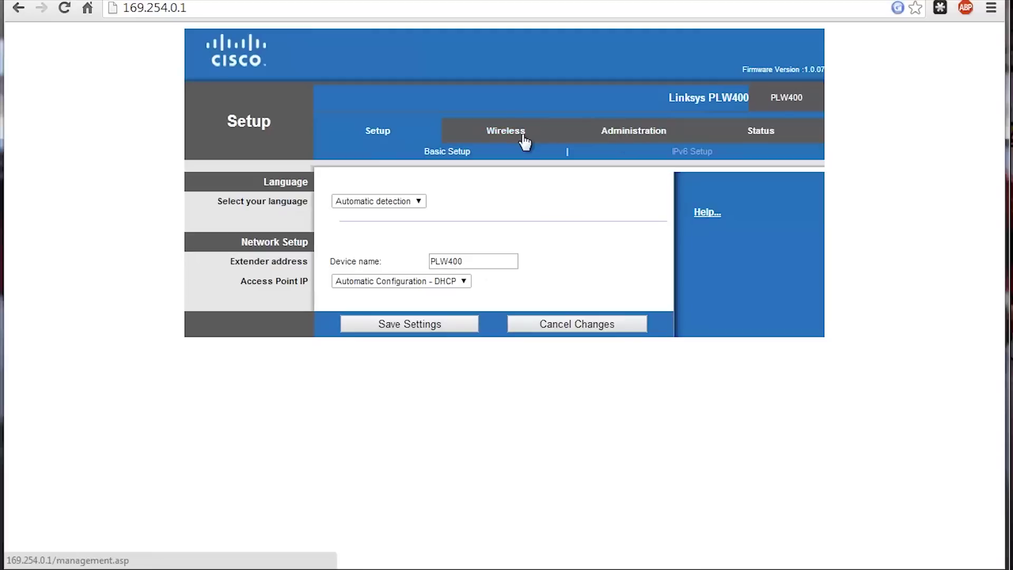
{"action": "left_click", "coordinate": [522, 136]}
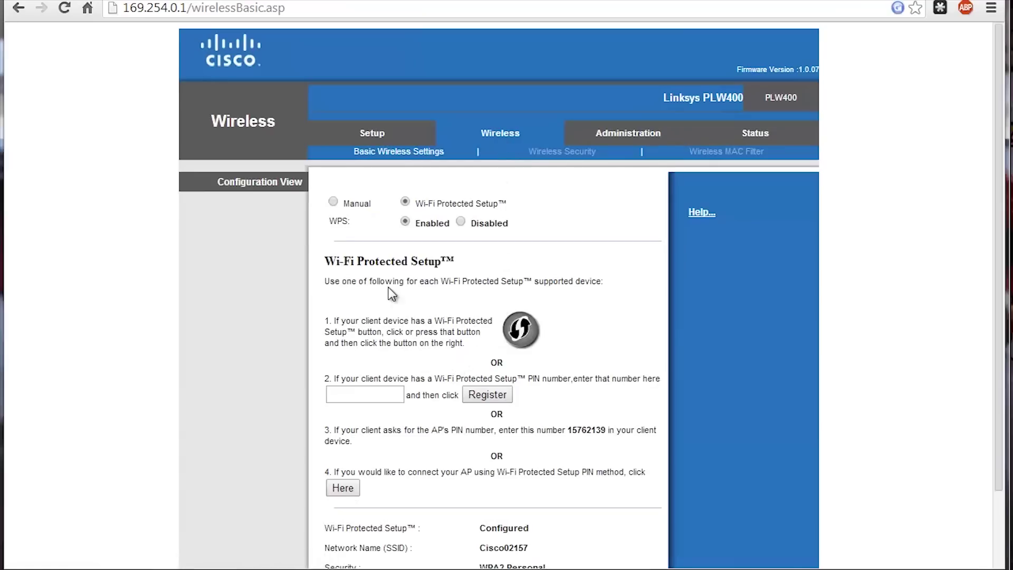
Step: Look over the Wireless MAC Filter page, then open the Administration Management page
{"action": "scroll", "coordinate": [393, 381], "scroll_direction": "down", "scroll_amount": 3}
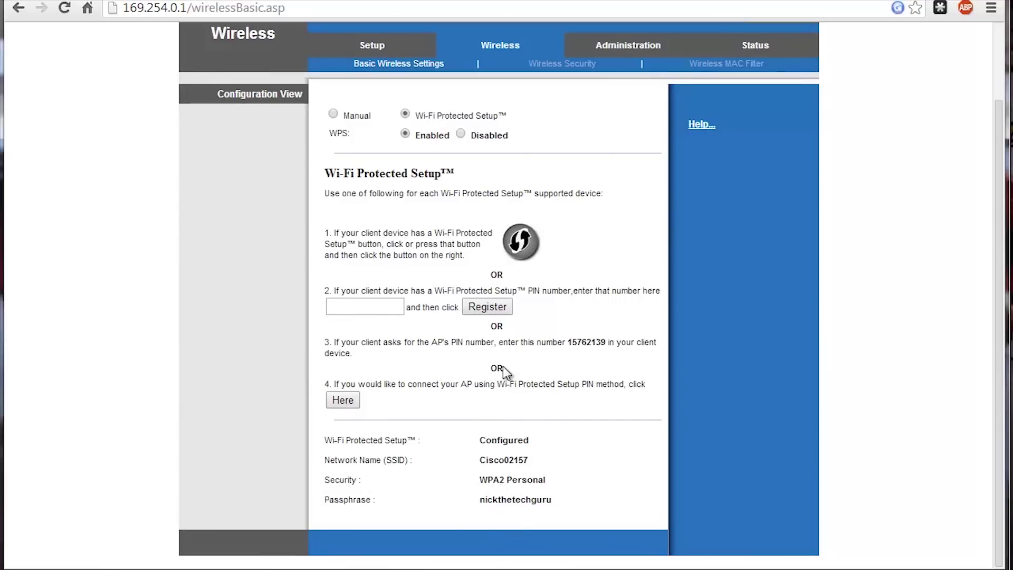
{"action": "left_click", "coordinate": [733, 66]}
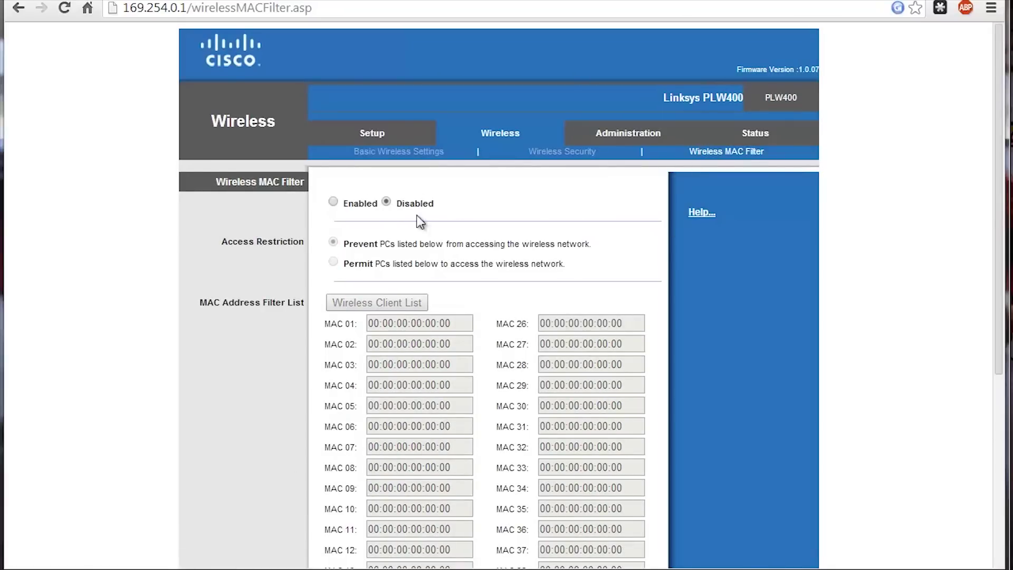
{"action": "left_click", "coordinate": [654, 137]}
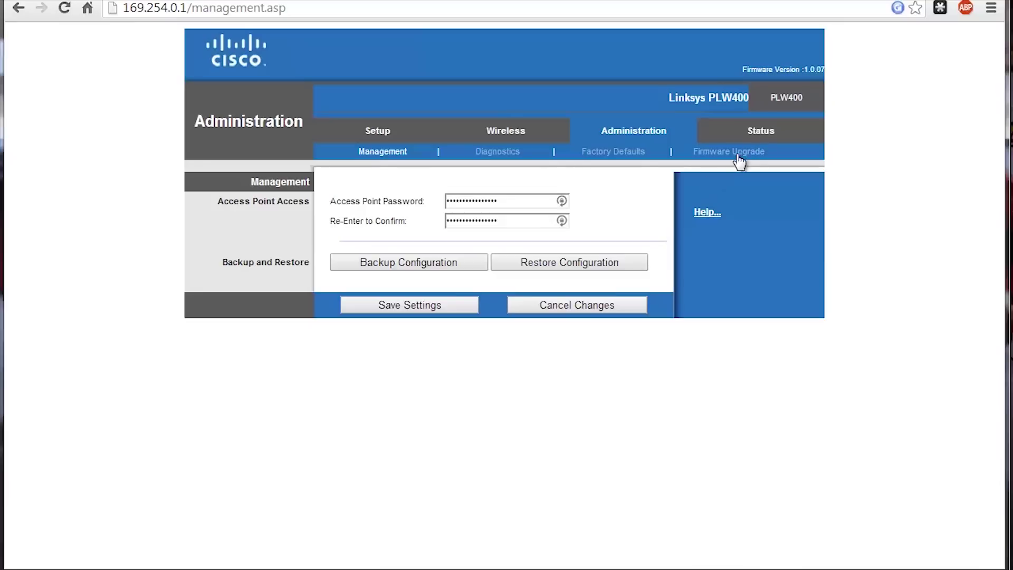
Step: Browse the Diagnostics, Factory Defaults and Firmware Upgrade pages, then view the access point Status page
{"action": "left_click", "coordinate": [507, 155]}
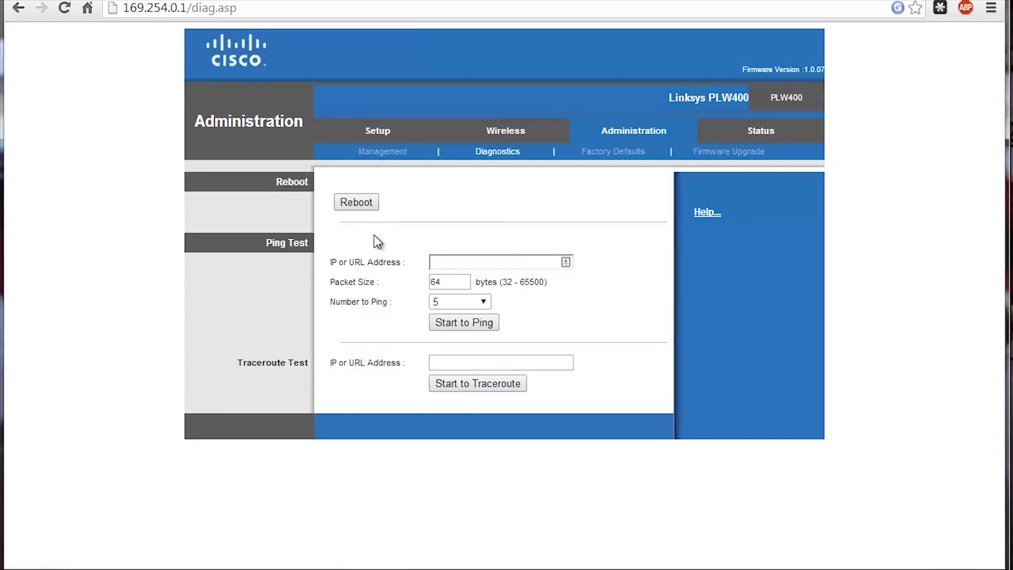
{"action": "left_click", "coordinate": [605, 154]}
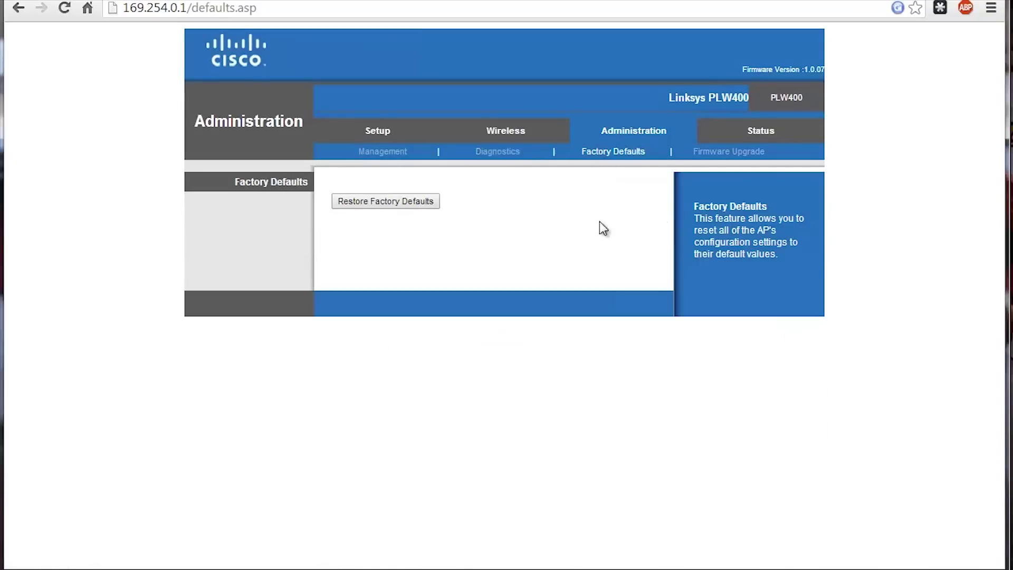
{"action": "left_click", "coordinate": [742, 153]}
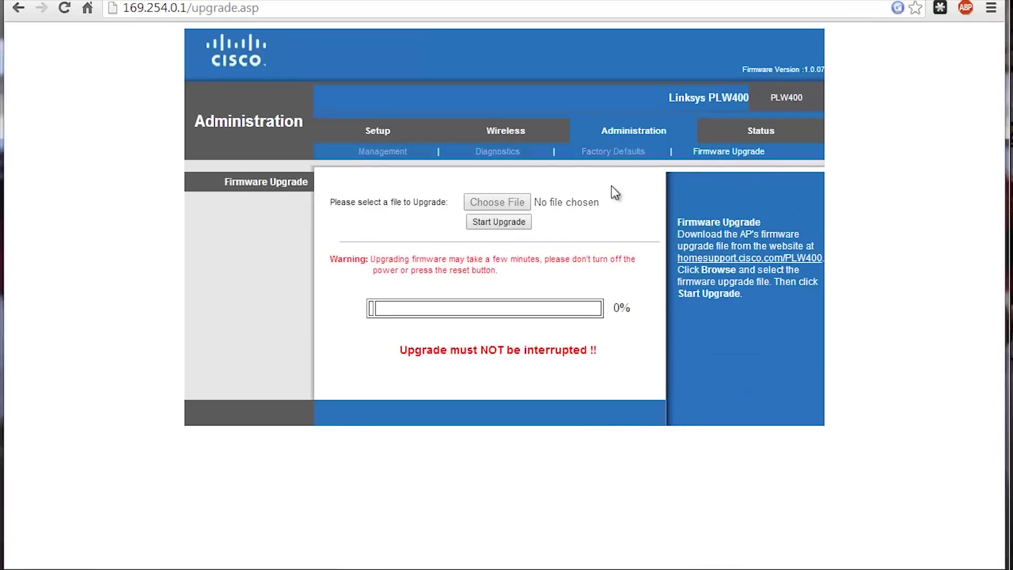
{"action": "left_click", "coordinate": [765, 129]}
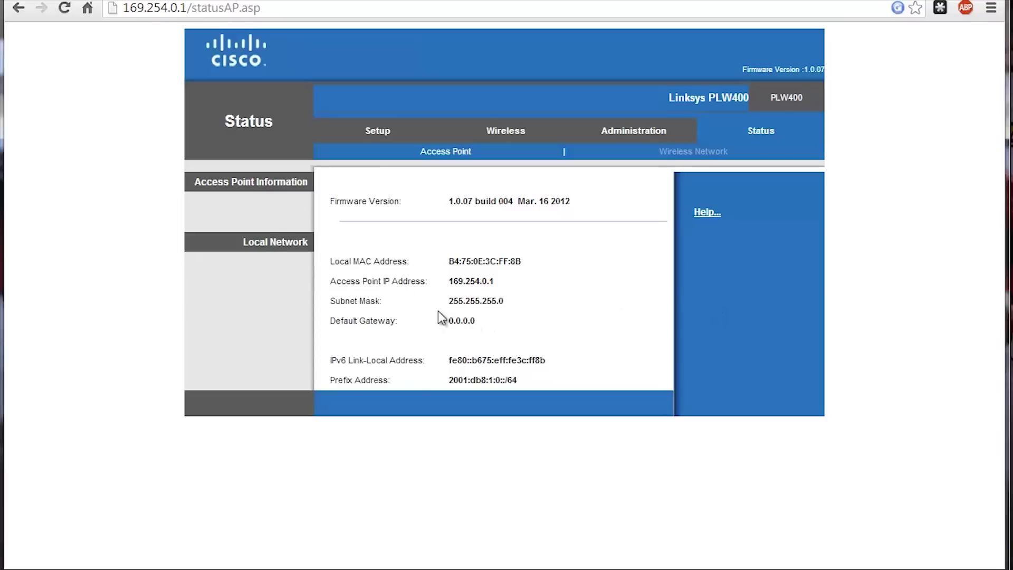
{"action": "left_click", "coordinate": [373, 128]}
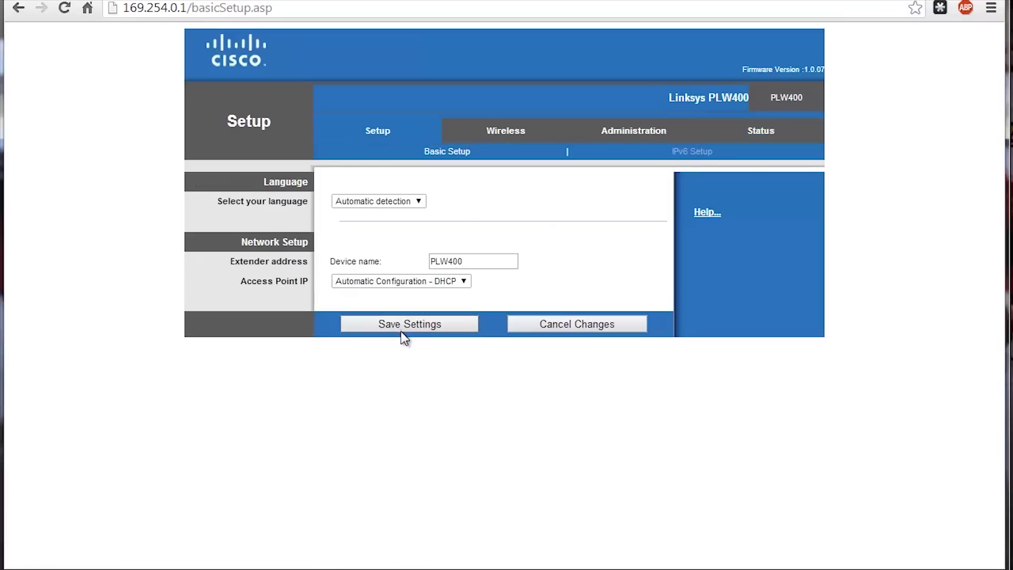